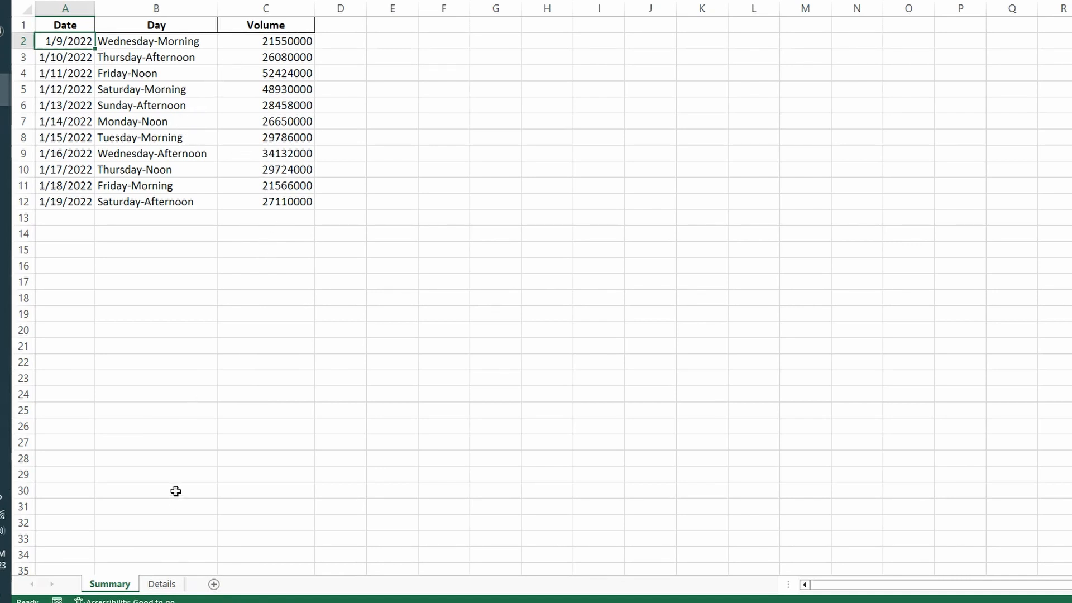
Review the Summary and Details sheets, and import Merge_Example.xlsx as a data source into the Merge Query workbook
left_click(161, 583)
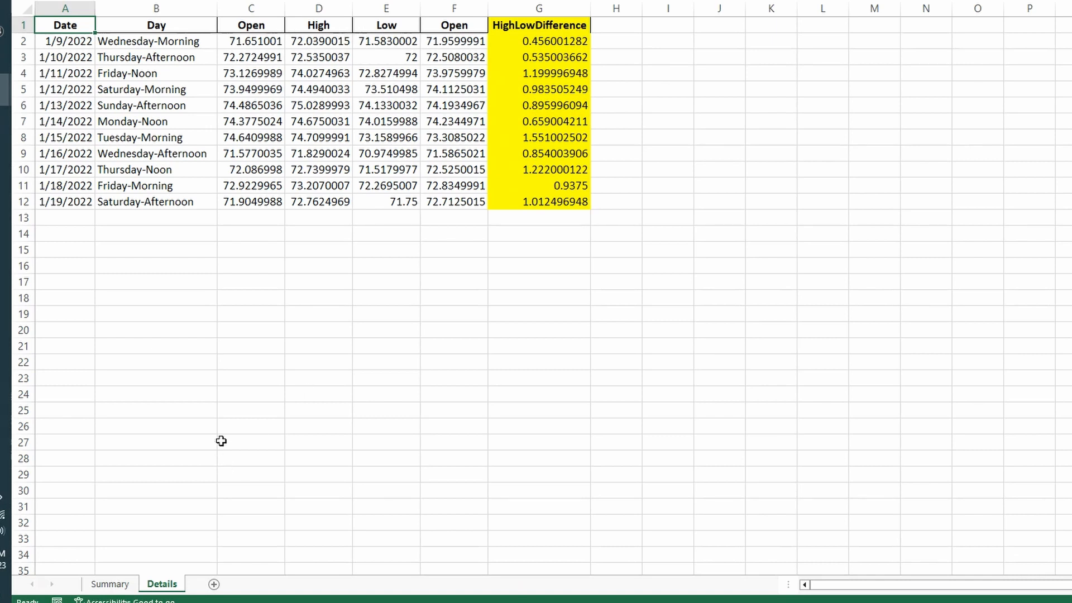
left_click(108, 581)
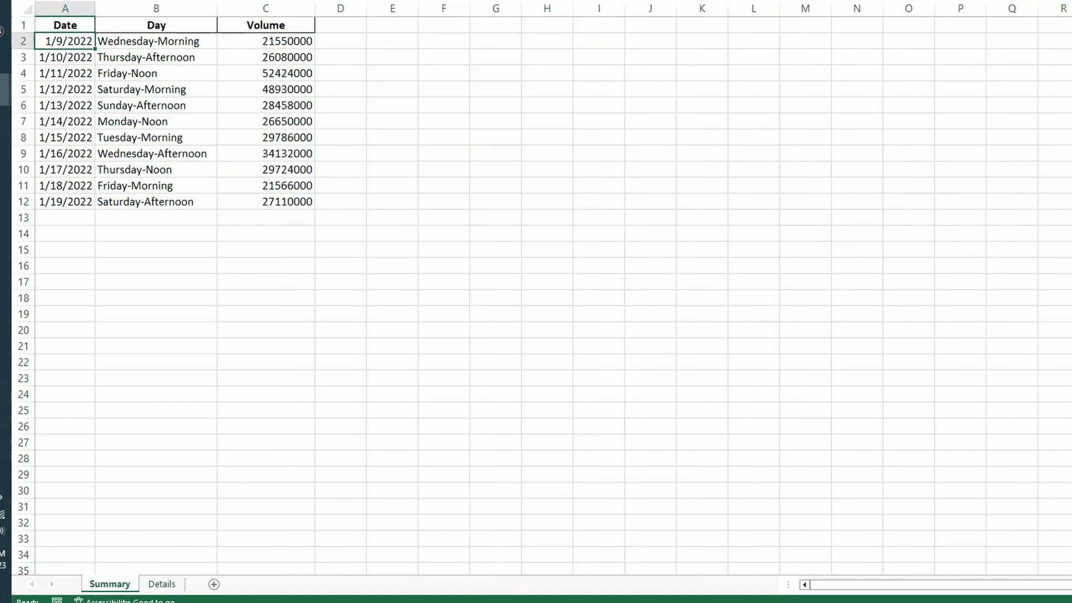
mouse_move(22, 188)
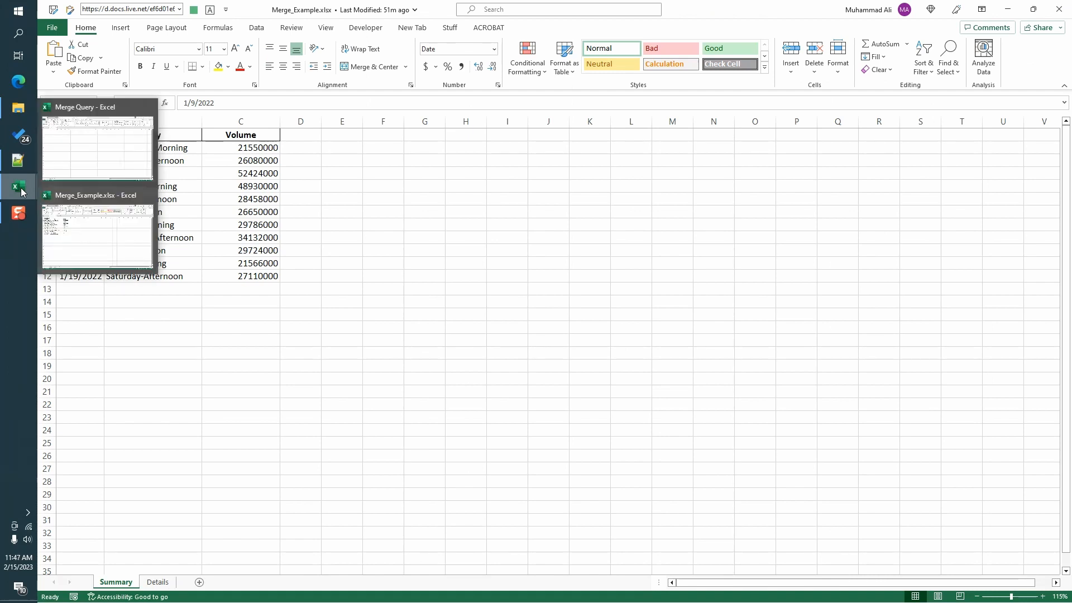
left_click(71, 164)
left_click(54, 56)
mouse_move(86, 91)
left_click(217, 100)
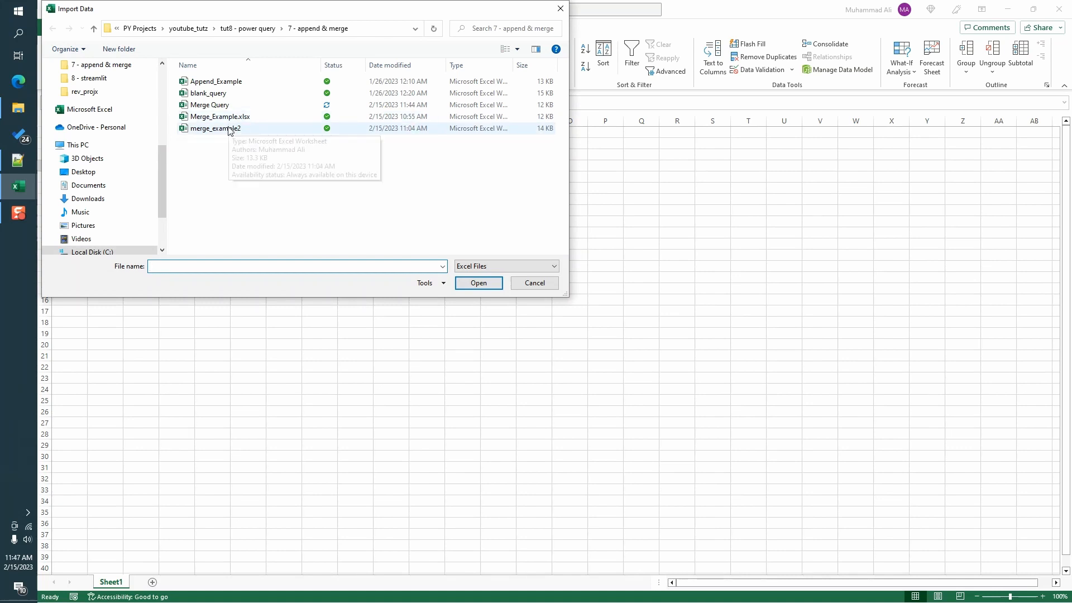
double_click(222, 116)
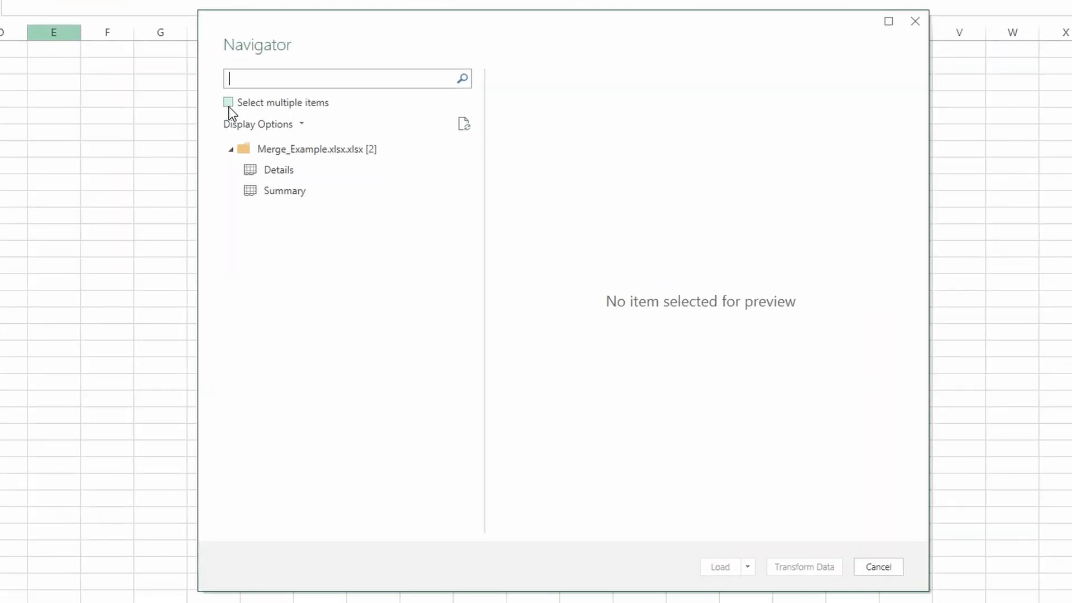
Select both the Details and Summary sheets for import and open them in the Power Query Editor
left_click(229, 104)
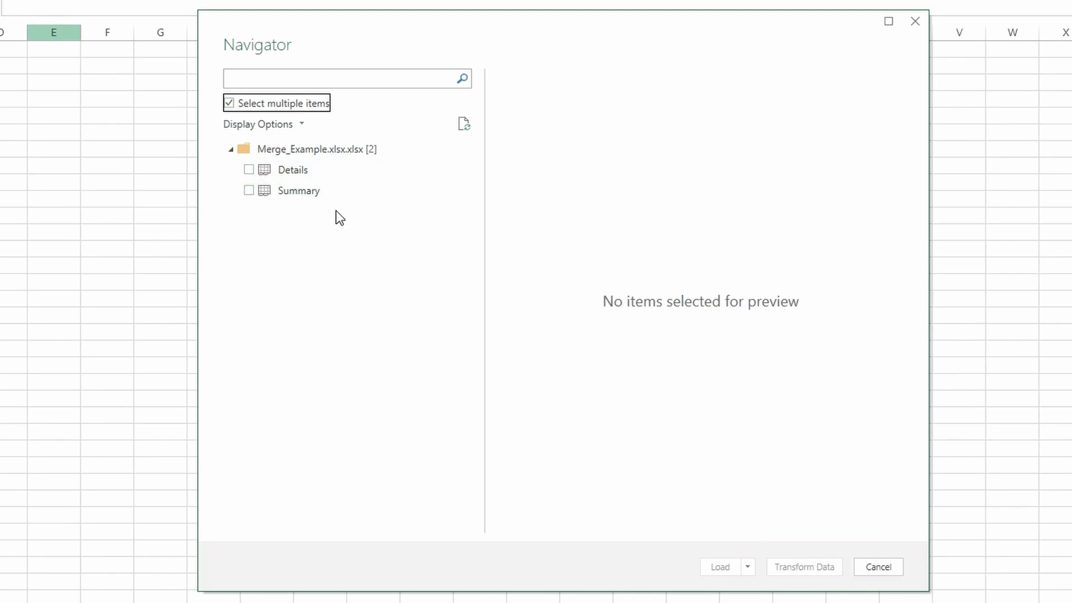
left_click(249, 169)
left_click(249, 193)
left_click(804, 567)
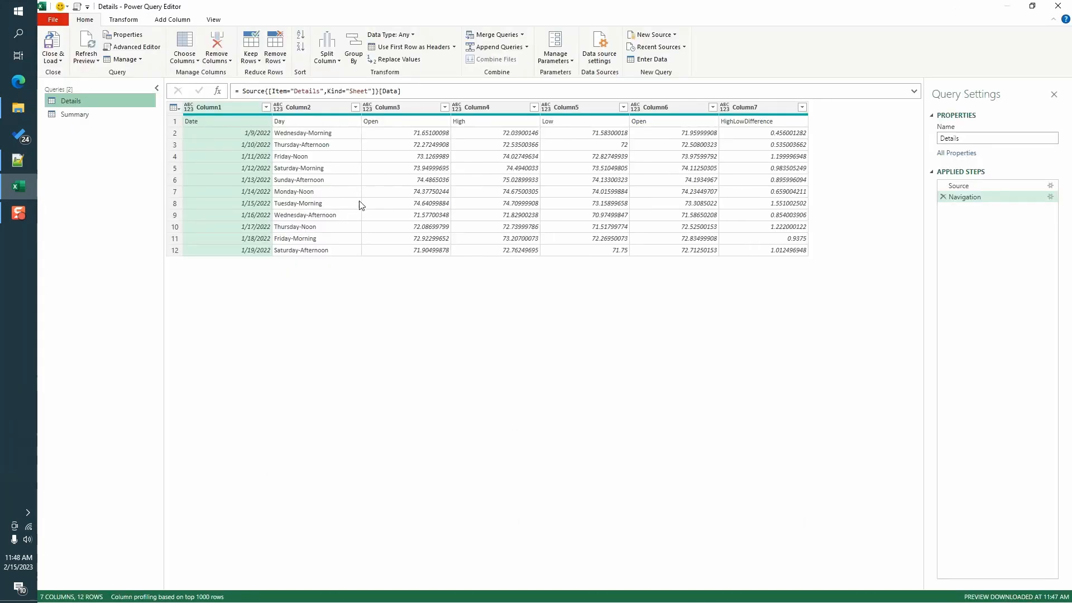
Promote the first row to column headers in the Details and Summary queries
left_click(102, 111)
left_click(102, 103)
left_click(415, 48)
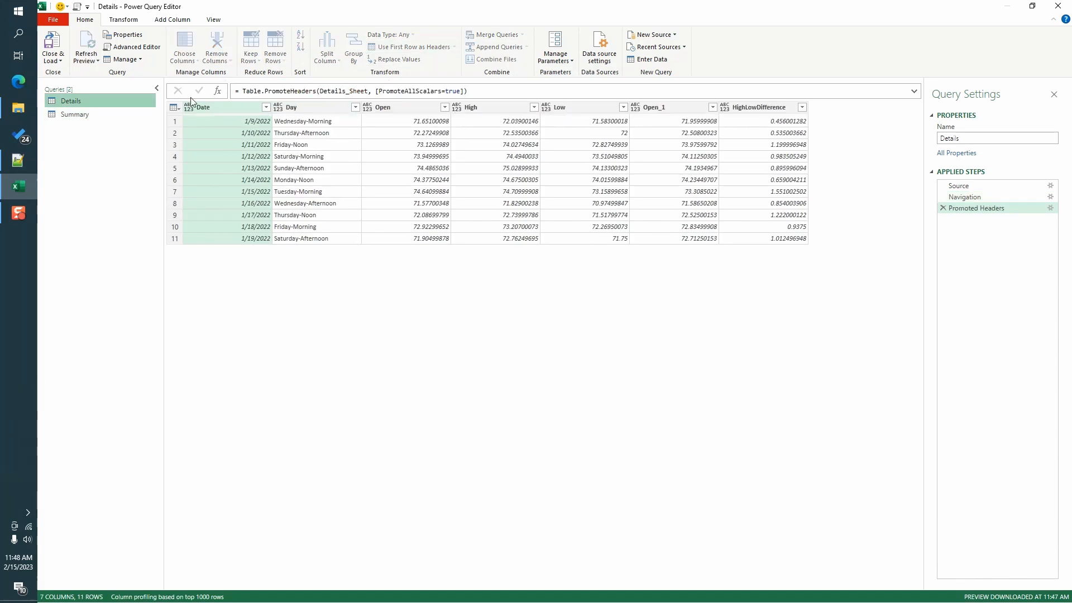
left_click(81, 114)
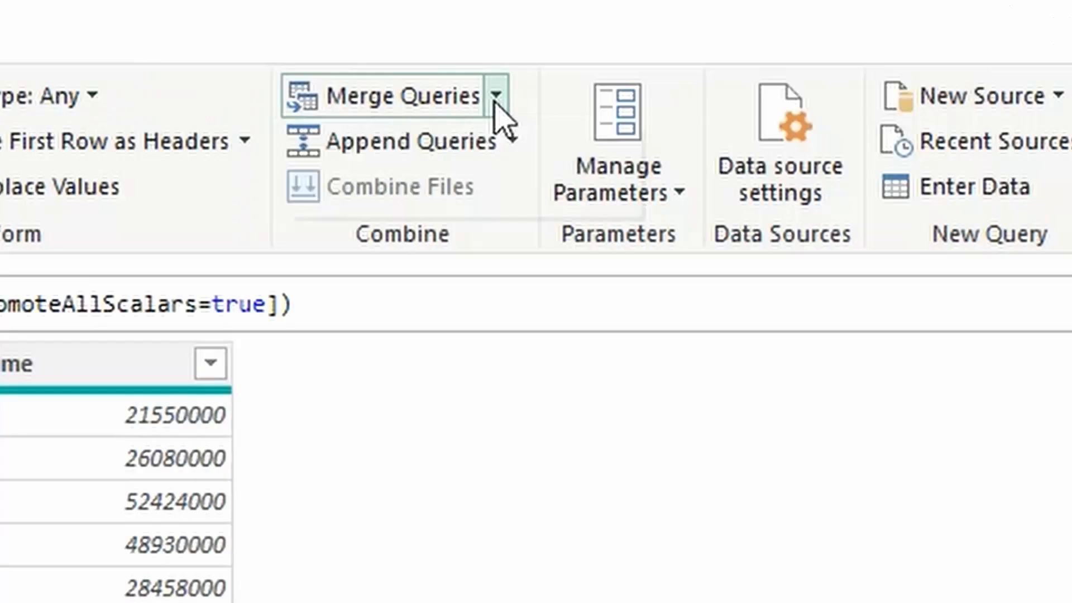
Merge the Details query into the Summary query, matching on the Date columns with a Left Outer join
left_click(494, 99)
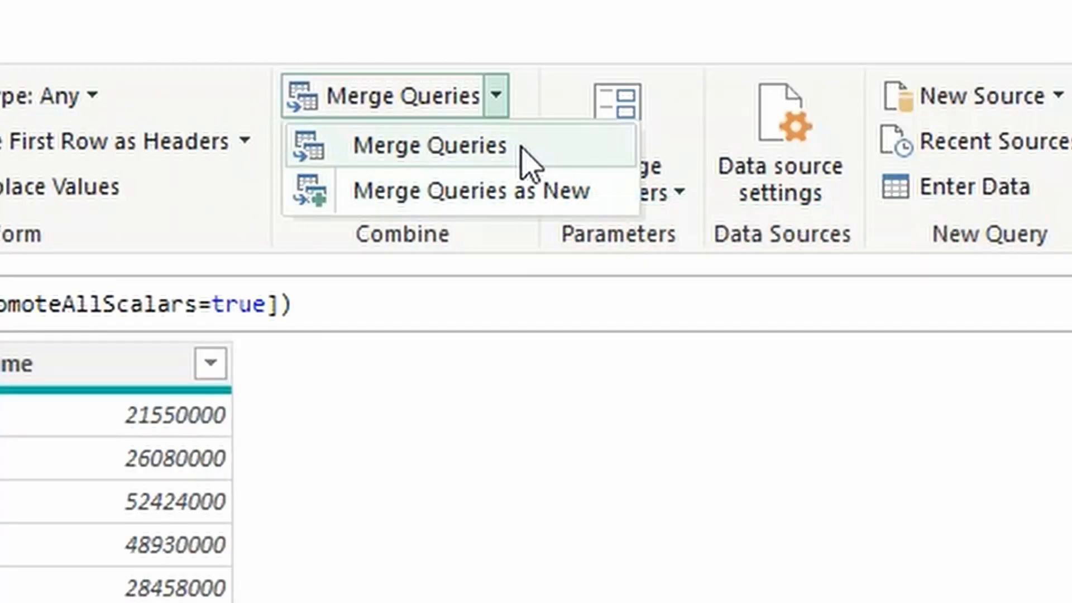
left_click(581, 191)
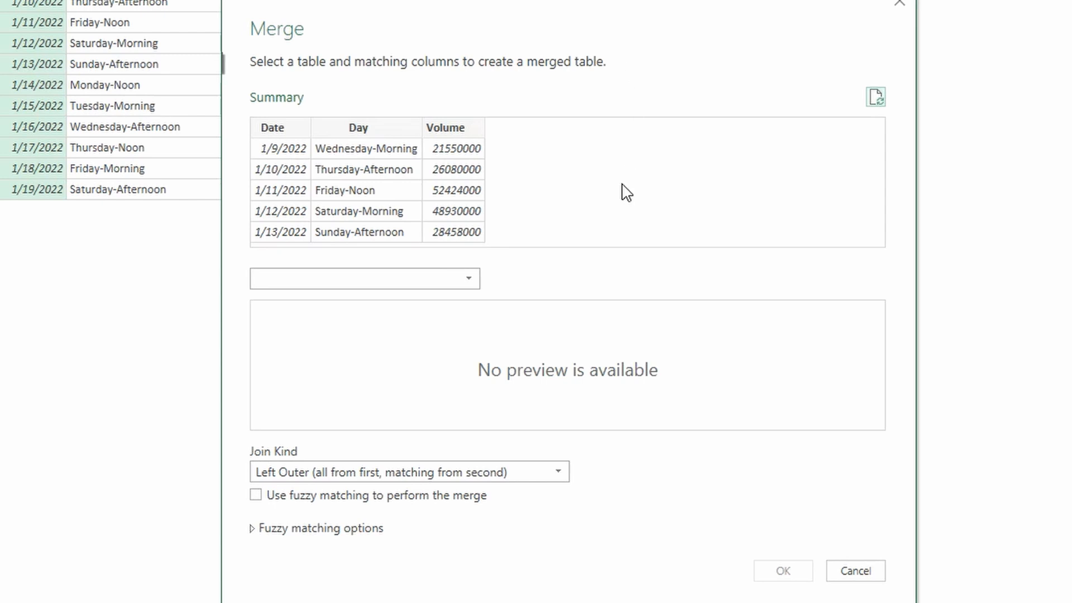
left_click(457, 288)
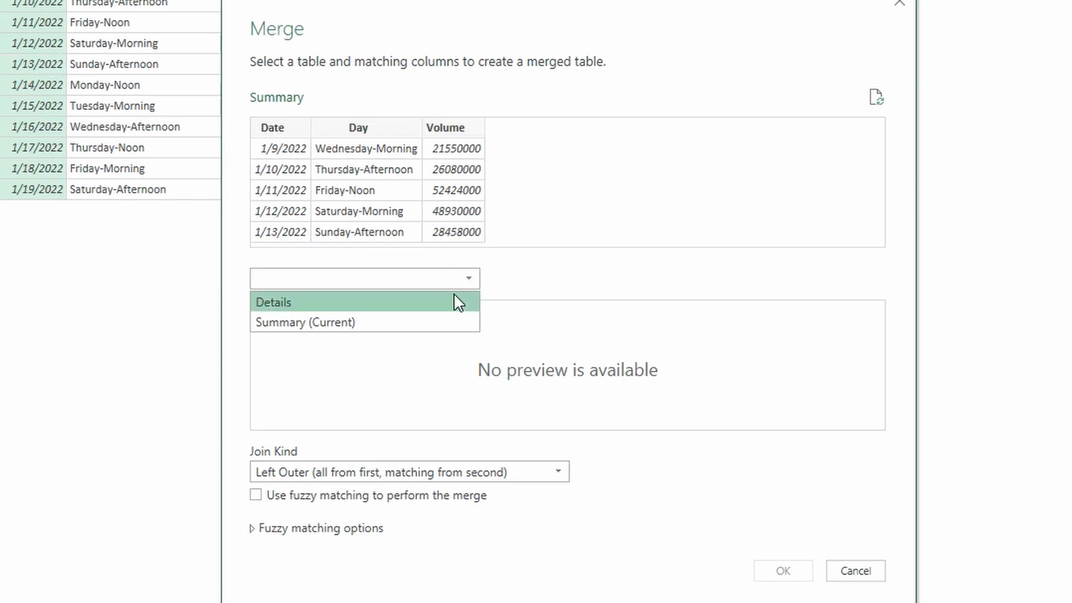
left_click(383, 315)
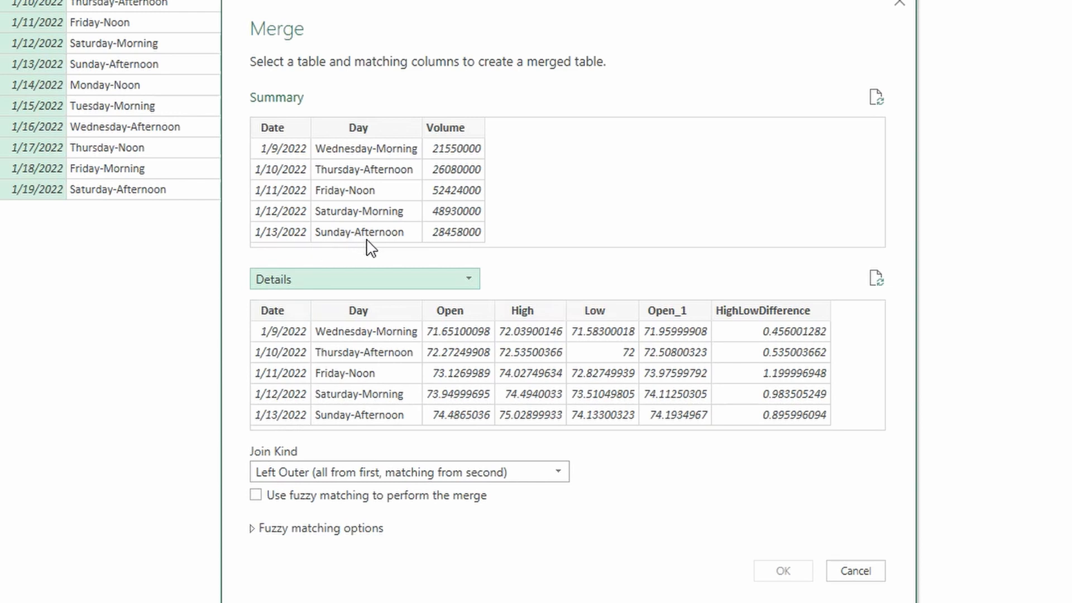
left_click(273, 126)
left_click(284, 328)
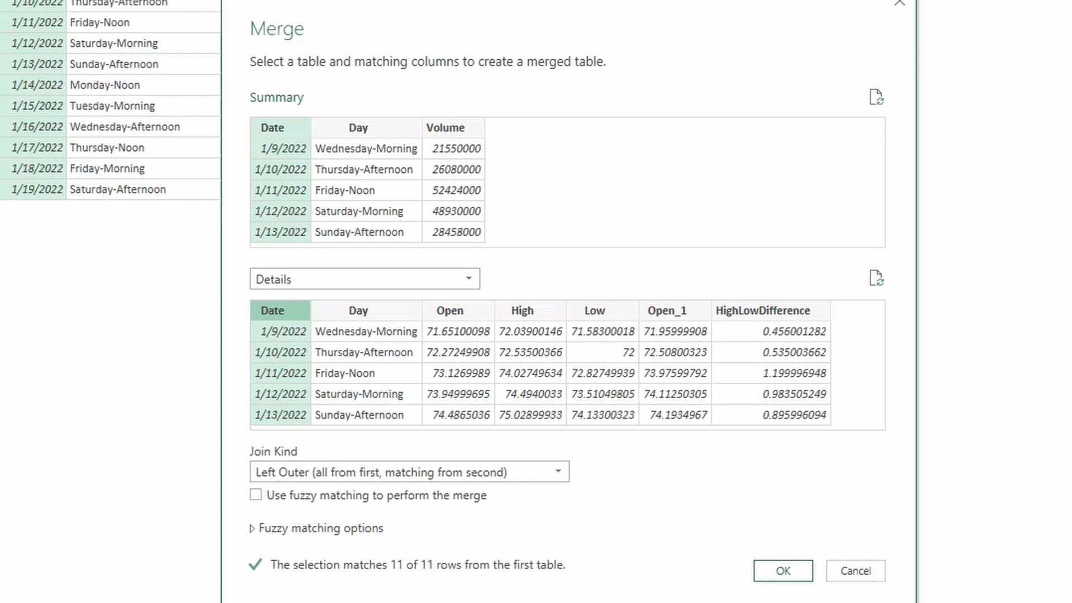
left_click(796, 569)
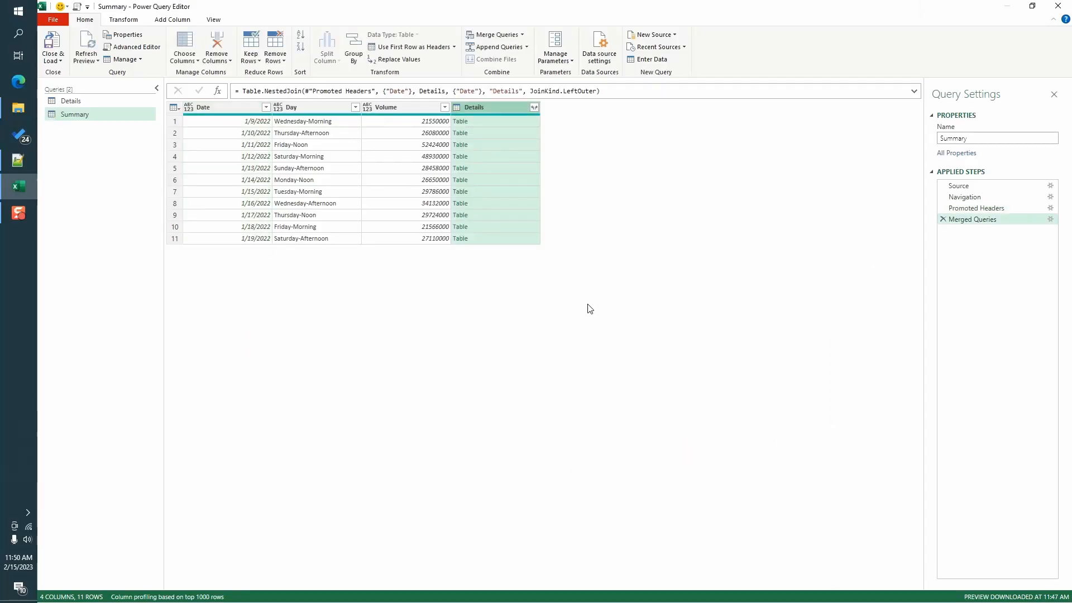
Expand the merged Details column to include only the Open, High and Low columns
left_click(485, 125)
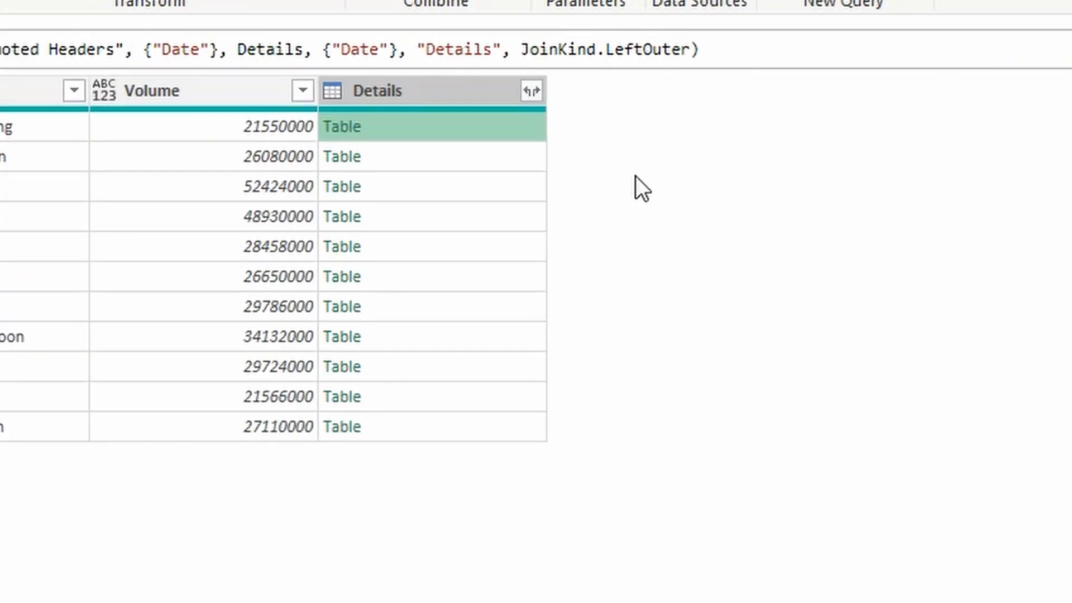
left_click(534, 92)
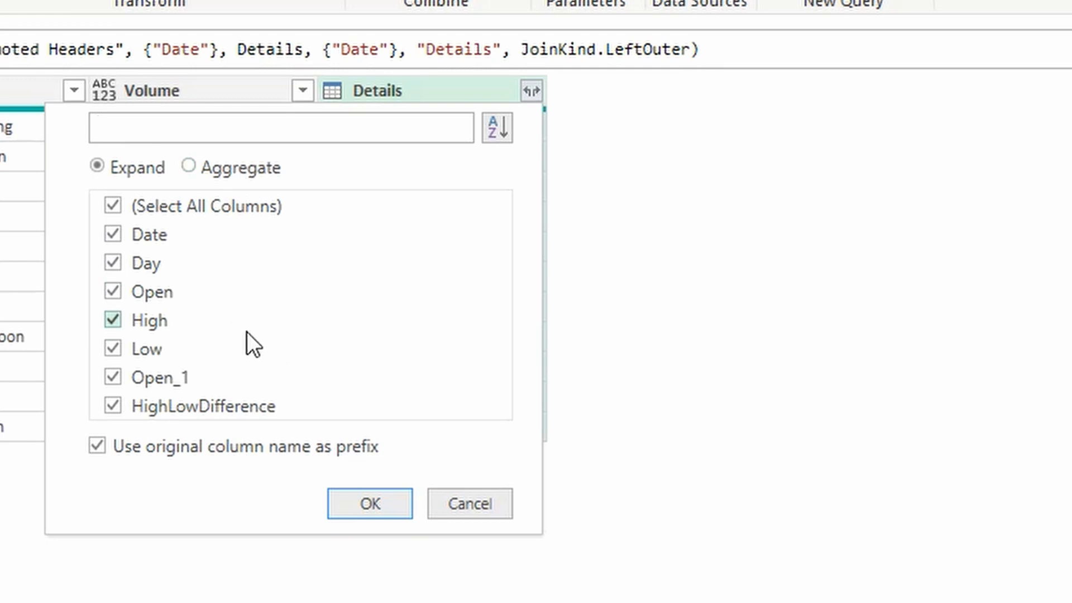
left_click(163, 208)
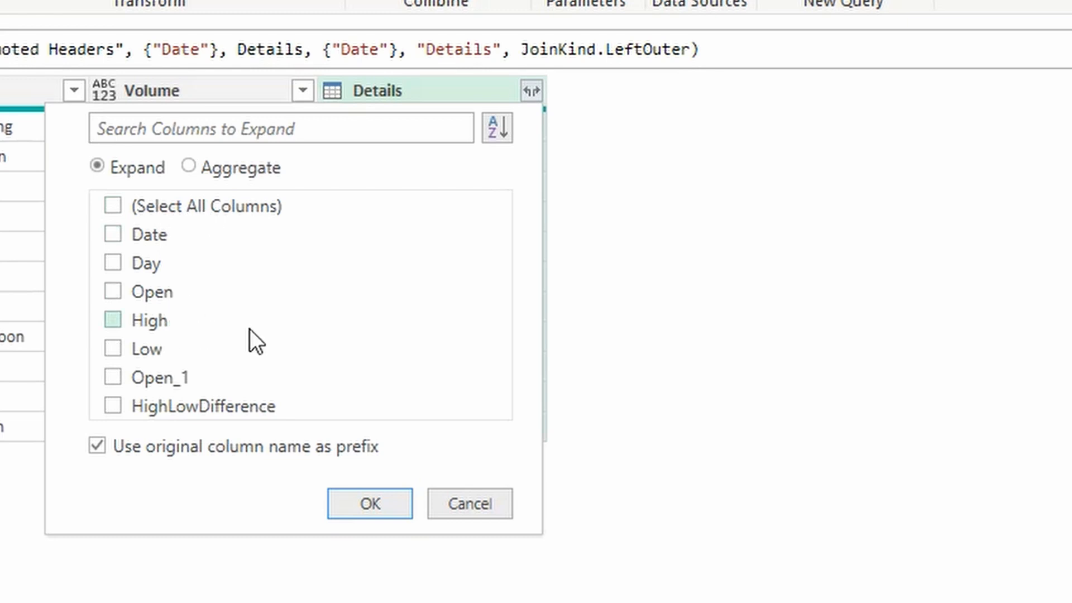
left_click(152, 291)
left_click(155, 320)
left_click(154, 346)
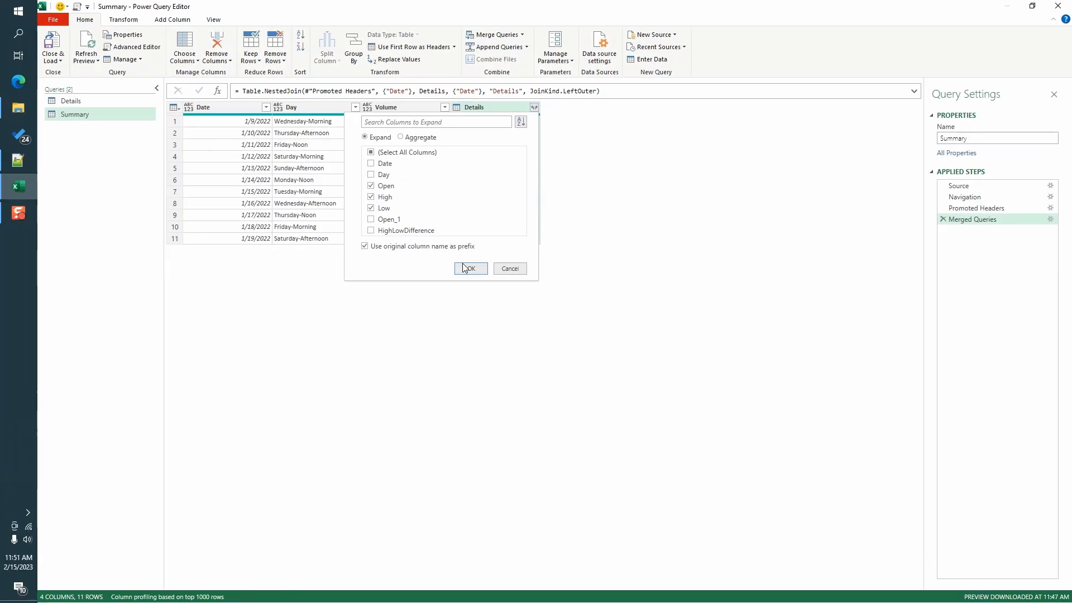
left_click(440, 340)
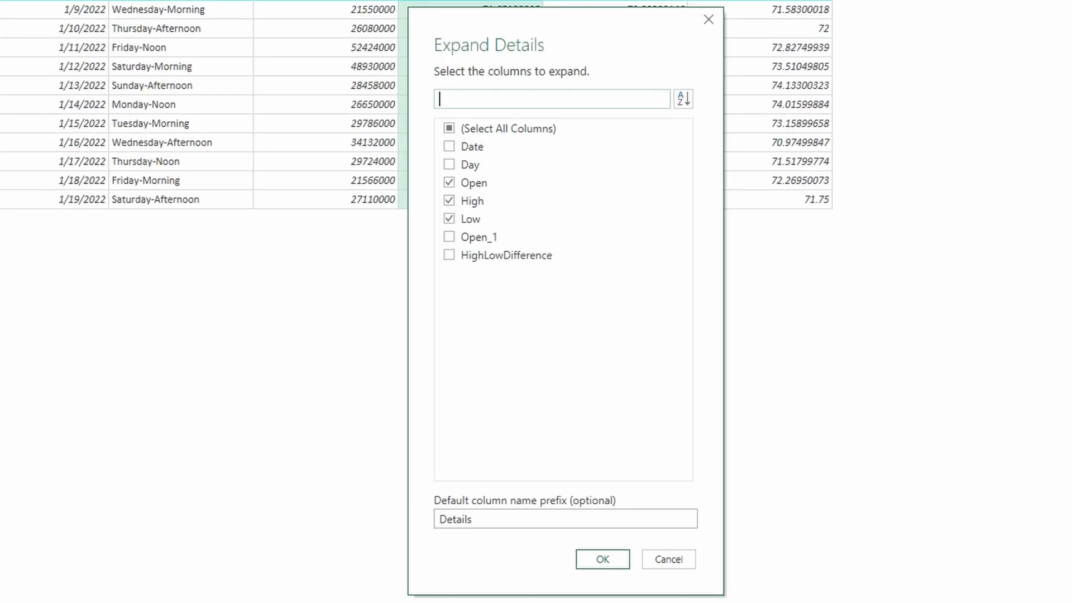
Remove the default "Details" column name prefix from the expanded columns
left_click_drag(535, 513, 423, 514)
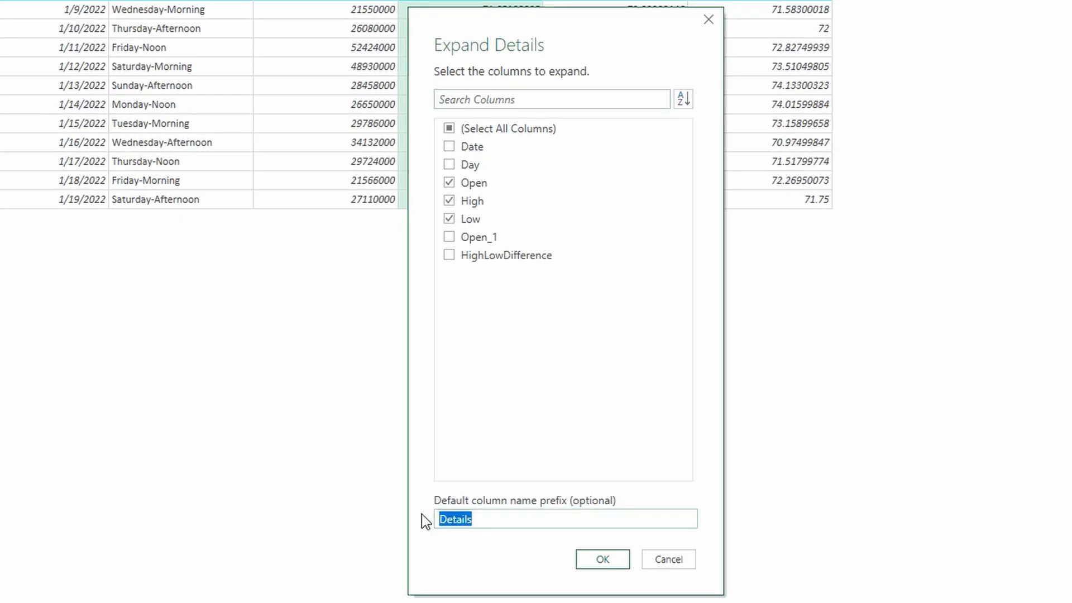
key("BackSpace")
left_click(602, 559)
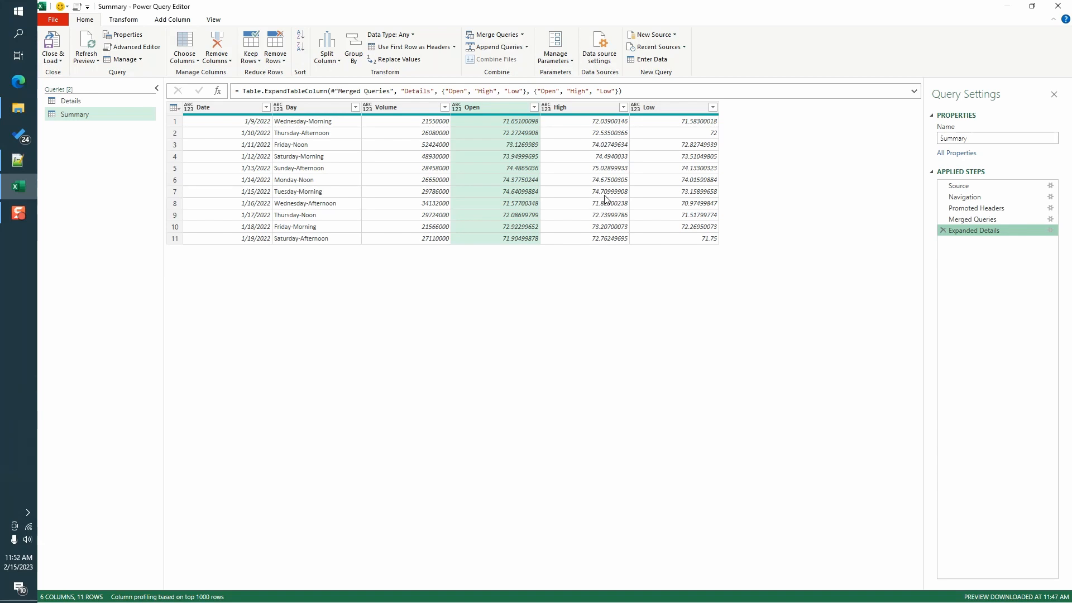
Close the query editor and load both queries into the workbook as connections only
left_click(56, 66)
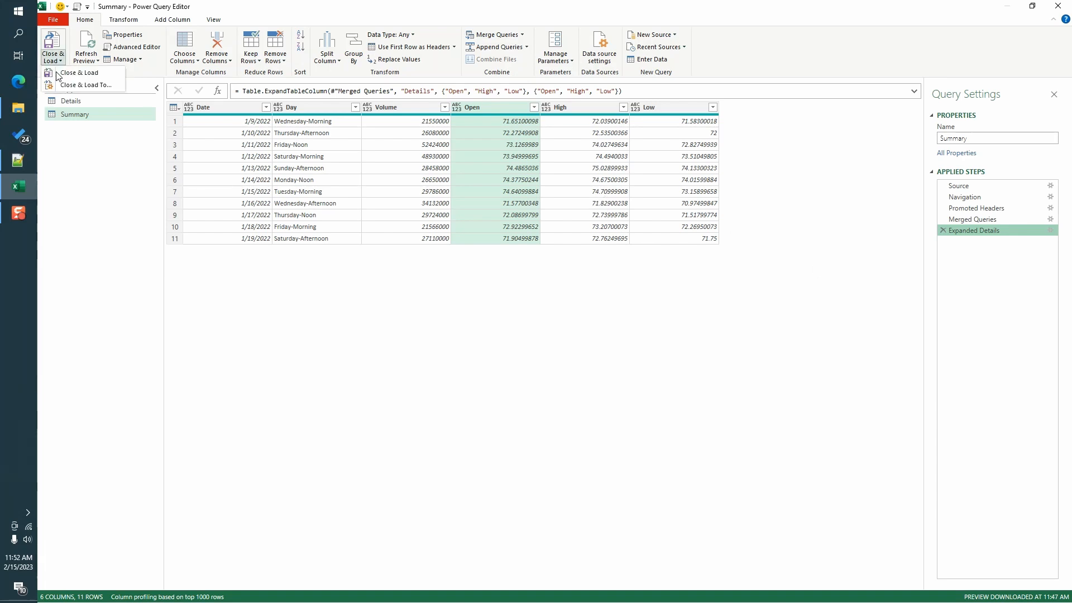
left_click(70, 88)
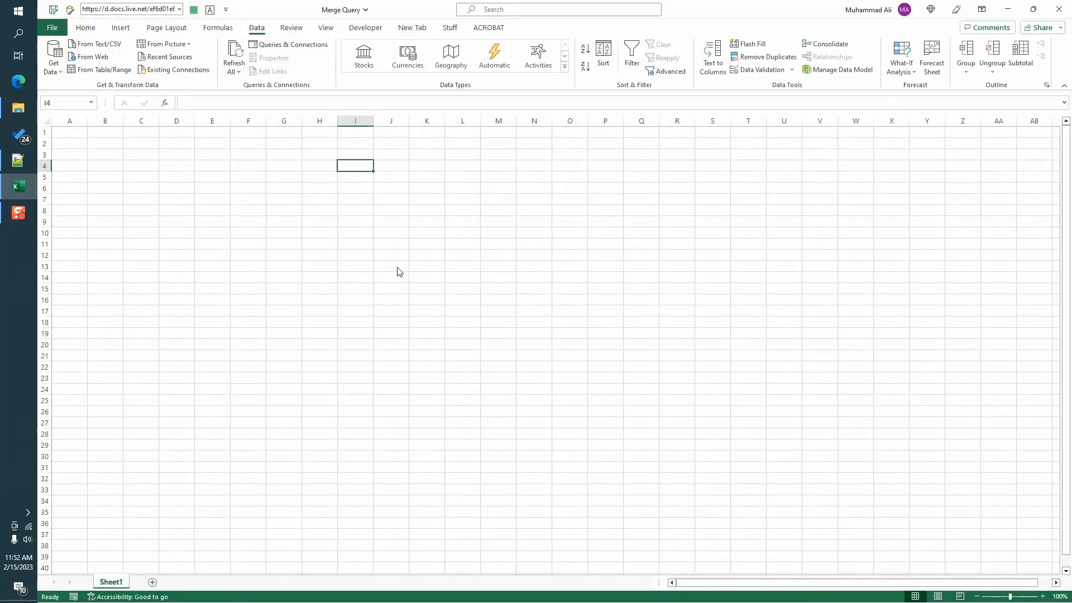
left_click(545, 277)
left_click(578, 350)
mouse_move(949, 226)
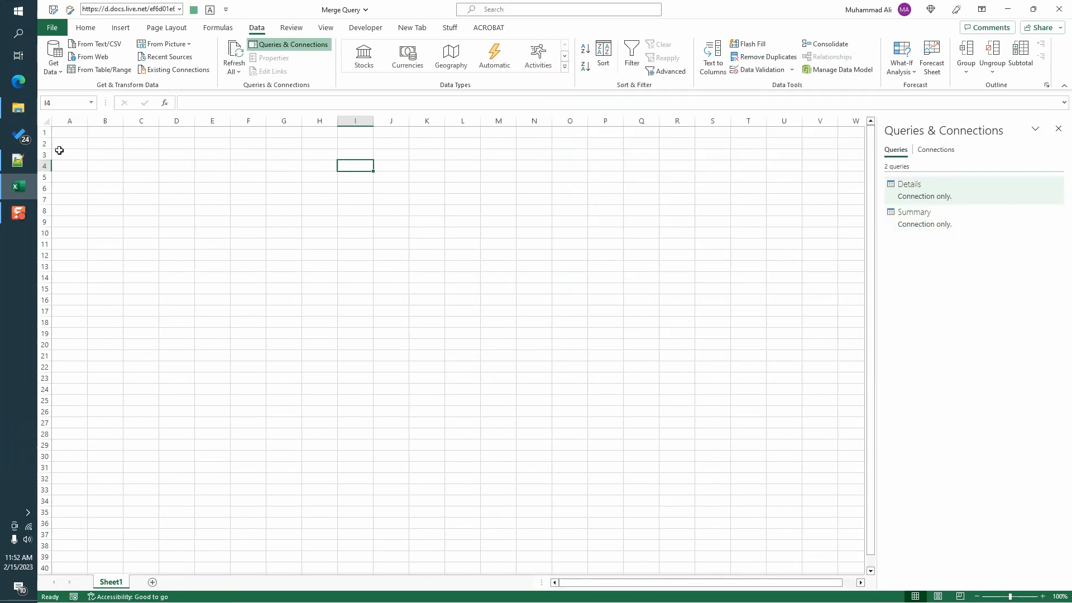
Switch to the invoice workbook and compare the Invoice ID, City and Product line entries across its Summary and Details sheets
left_click(22, 113)
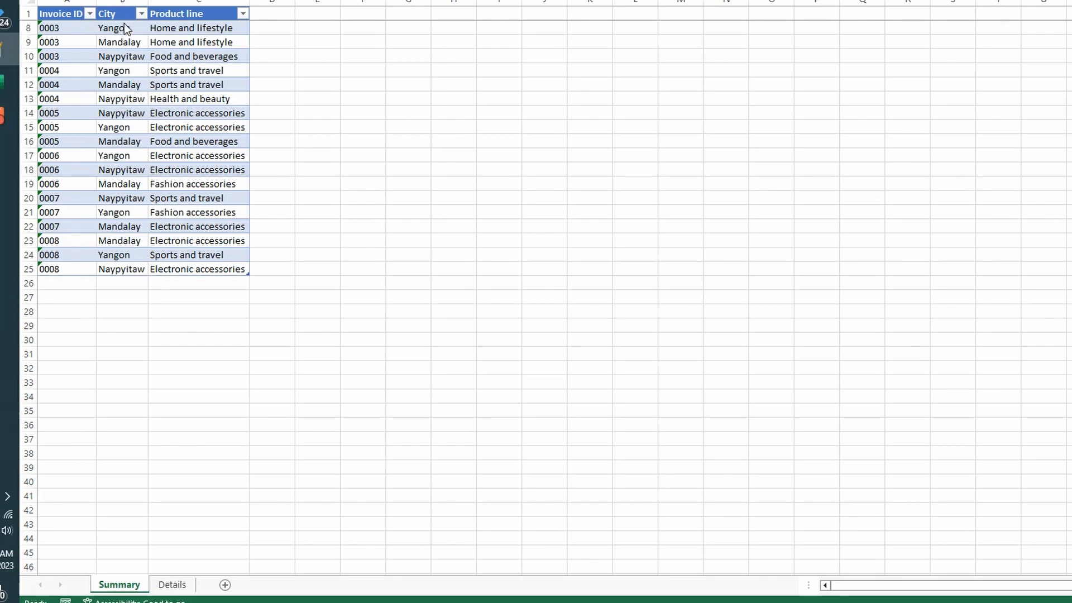
left_click(172, 584)
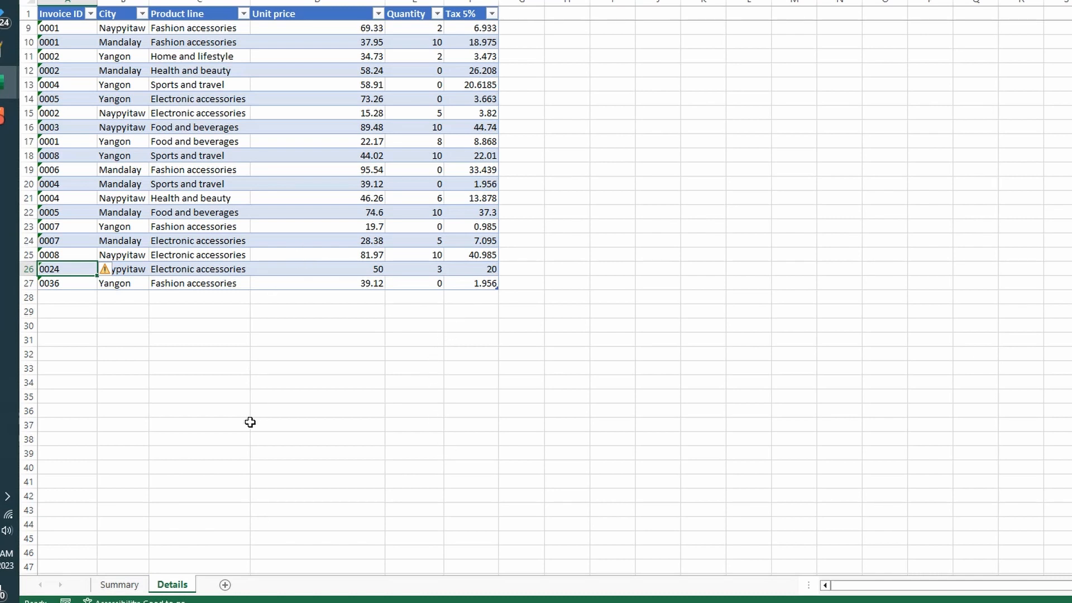
left_click(115, 583)
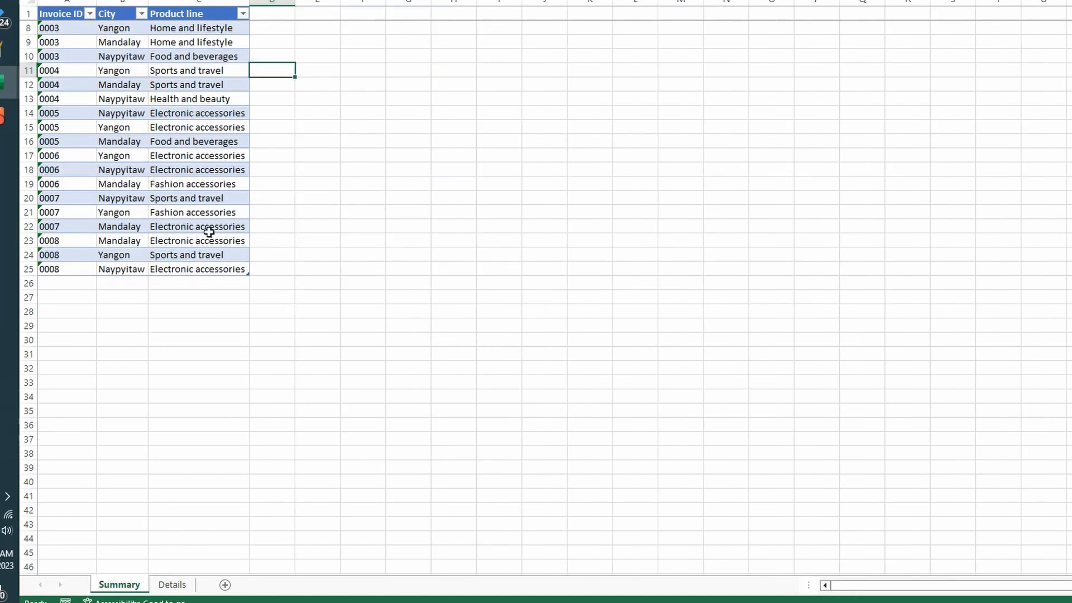
left_click_drag(67, 28, 67, 55)
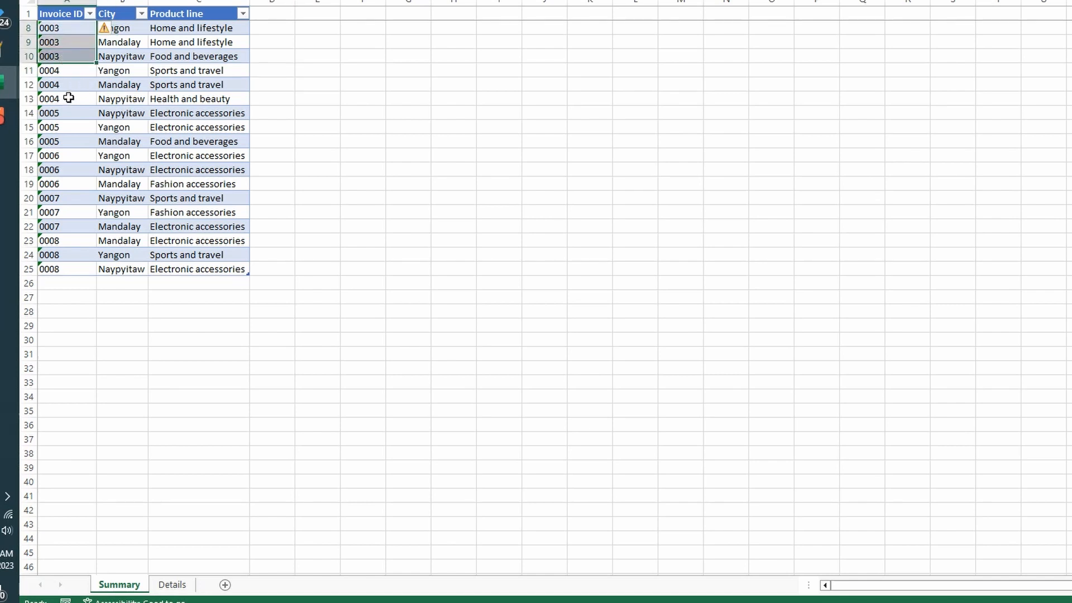
left_click(122, 57)
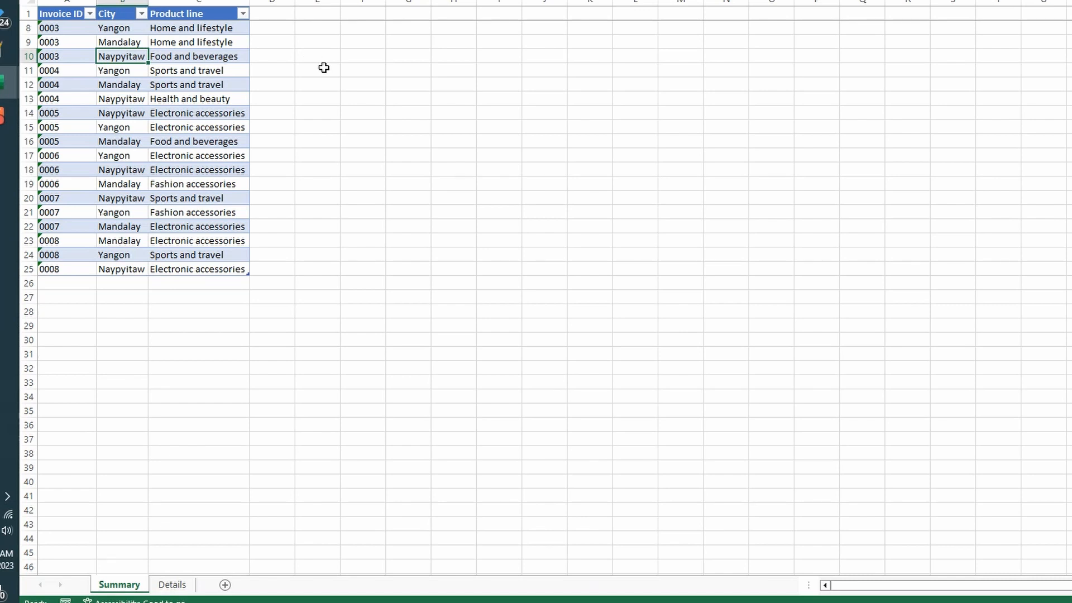
left_click(270, 29)
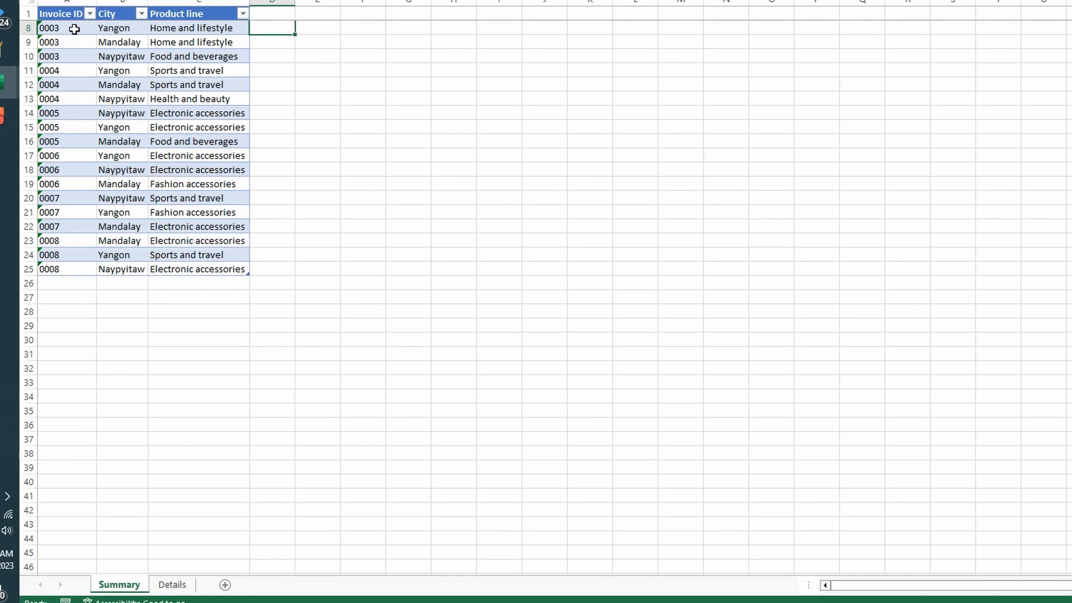
left_click(173, 584)
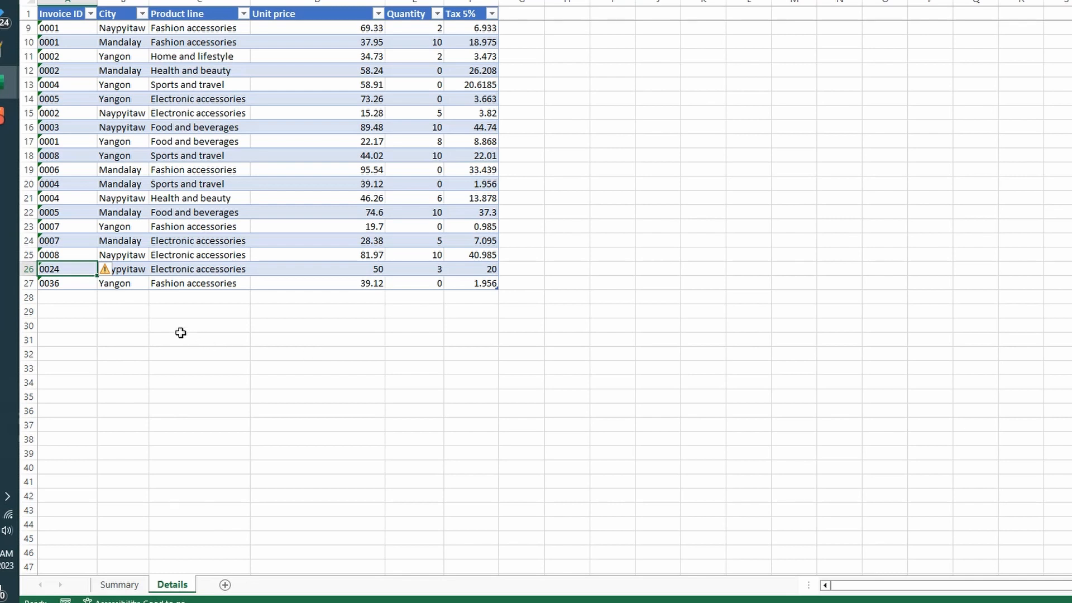
left_click(76, 283)
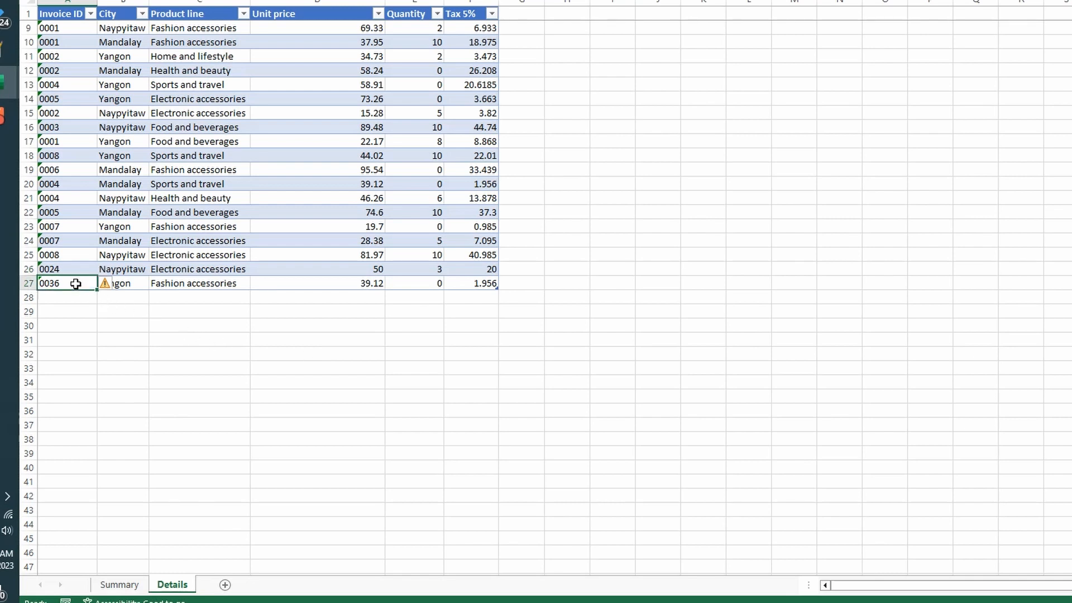
left_click(119, 585)
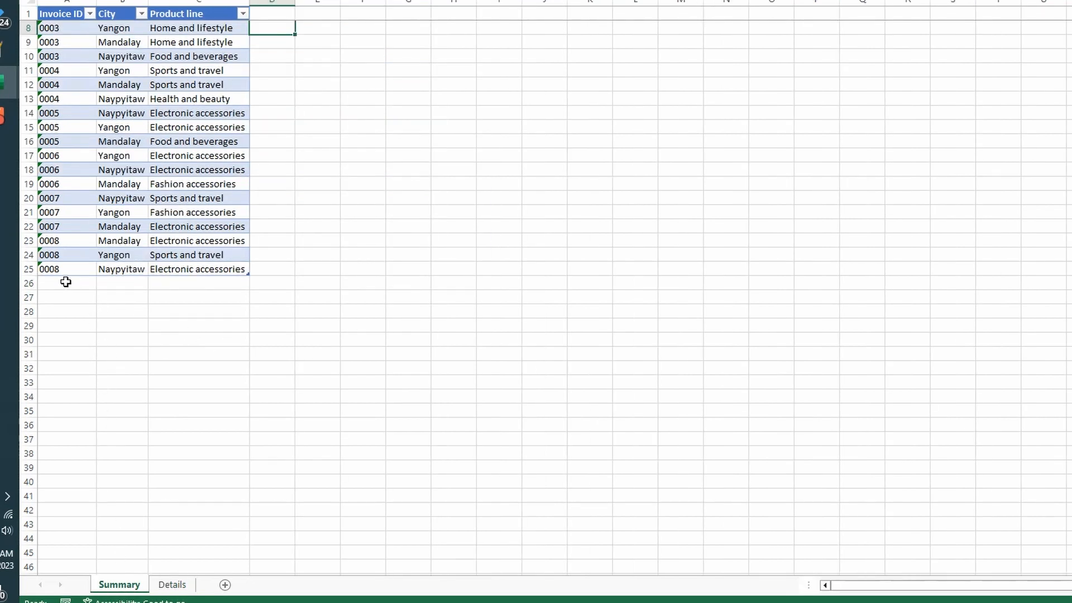
left_click(173, 584)
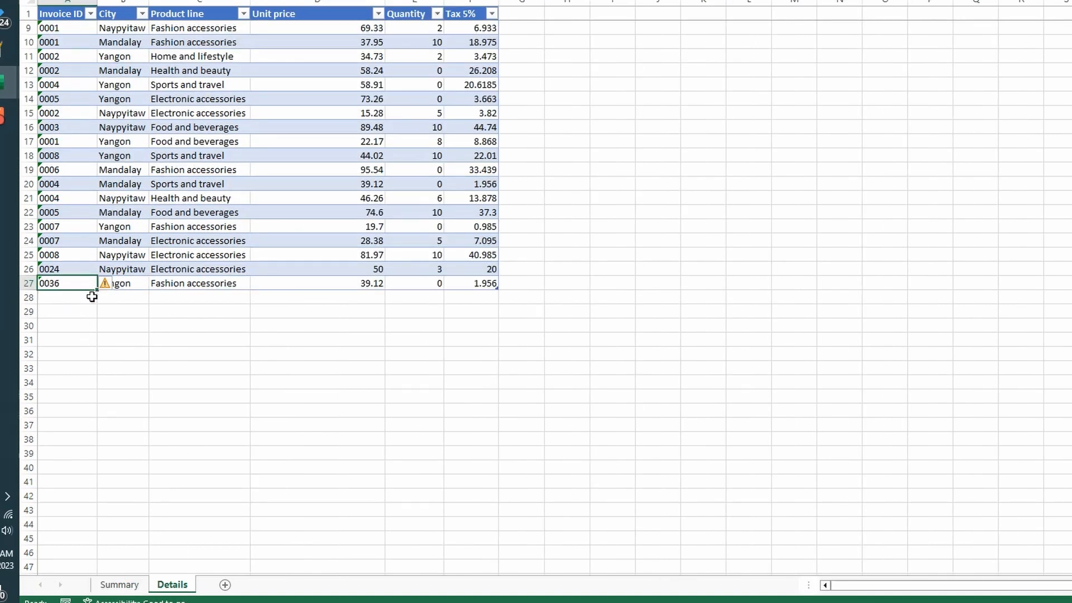
Return to the invoice workbook's Summary sheet and examine its product line entries
left_click(134, 584)
left_click(202, 189)
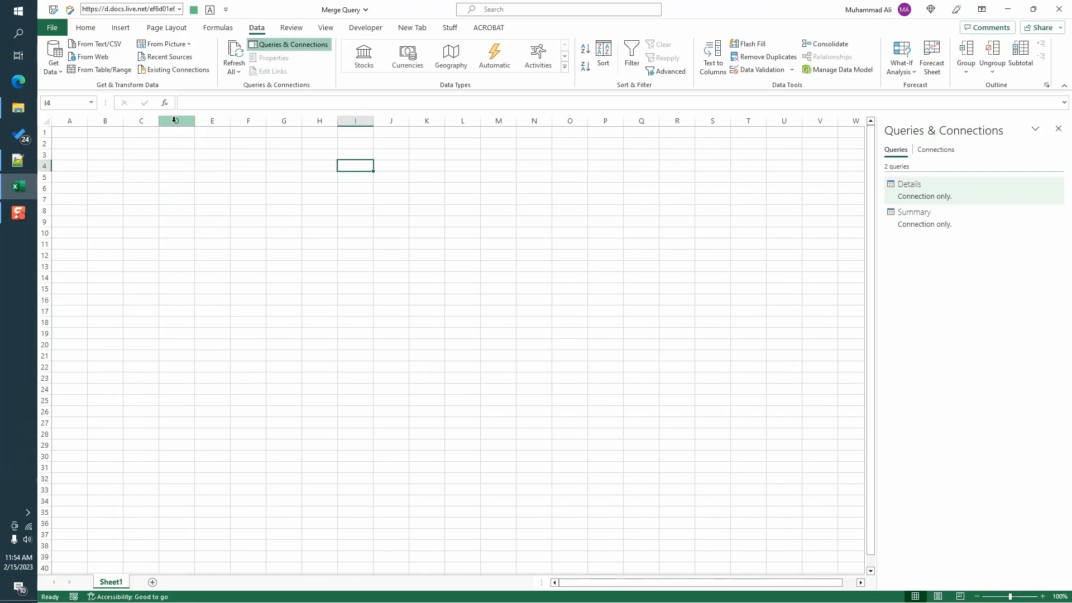
Import the Details2 and Summary1 tables from the merge_example2 workbook into the Merge Query workbook and open them for transformation
left_click(56, 70)
mouse_move(78, 90)
left_click(217, 93)
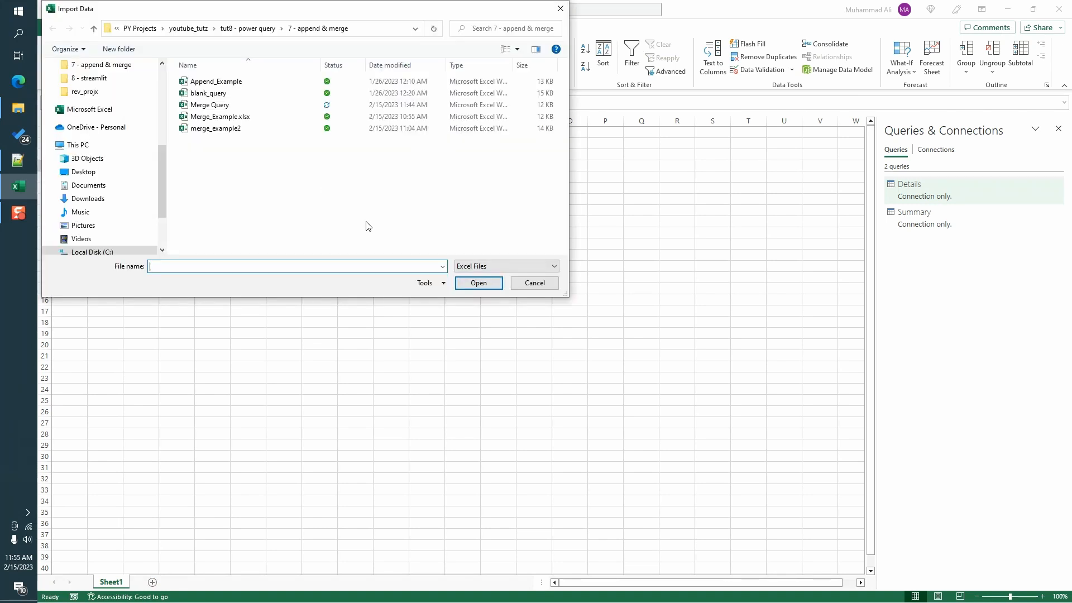
double_click(241, 133)
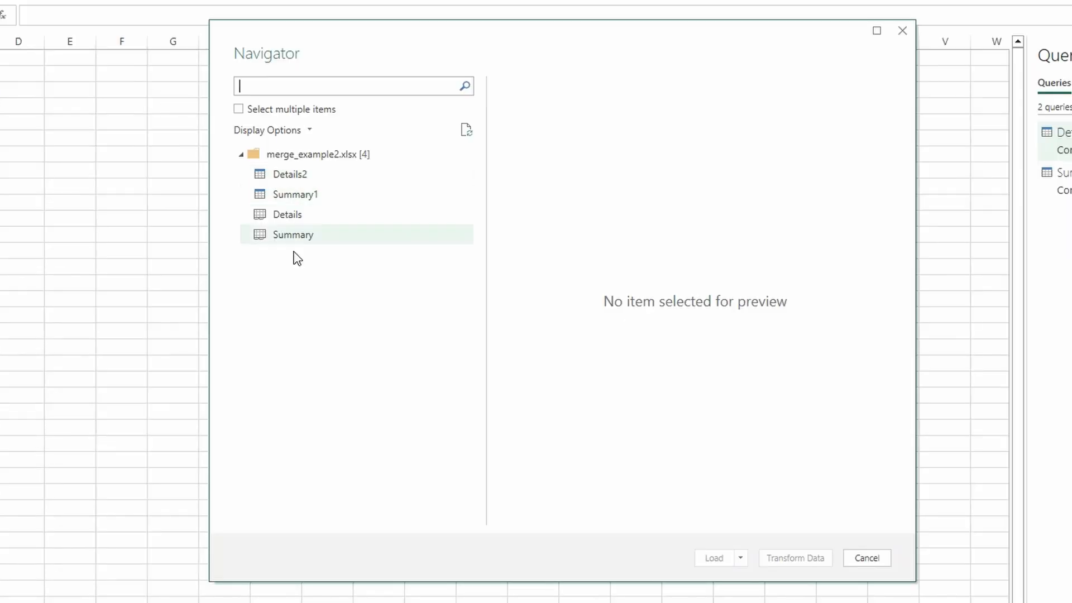
left_click(238, 109)
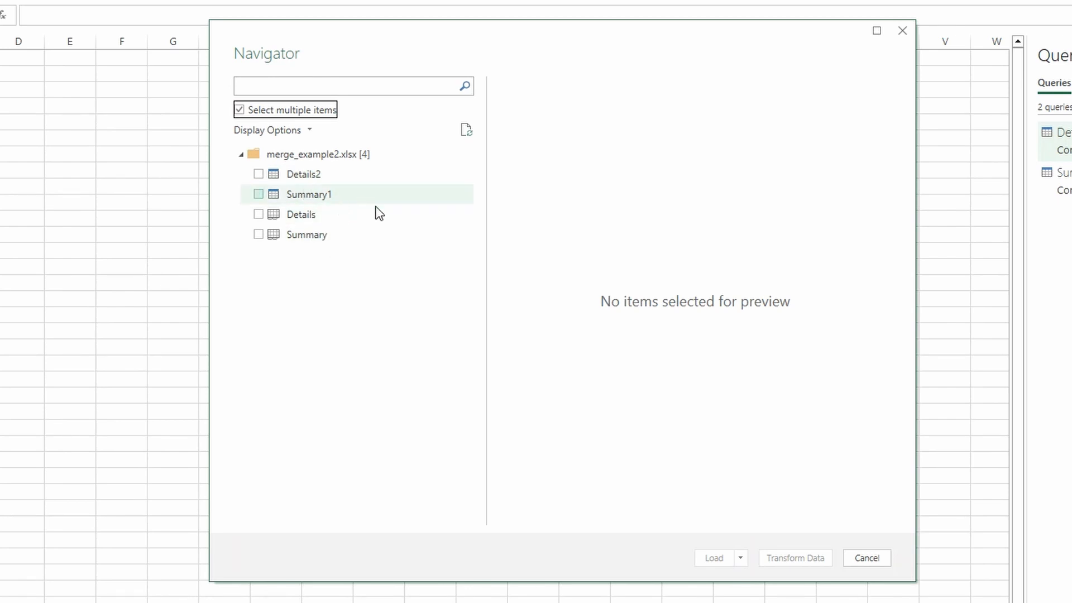
left_click(258, 173)
left_click(259, 194)
left_click(795, 558)
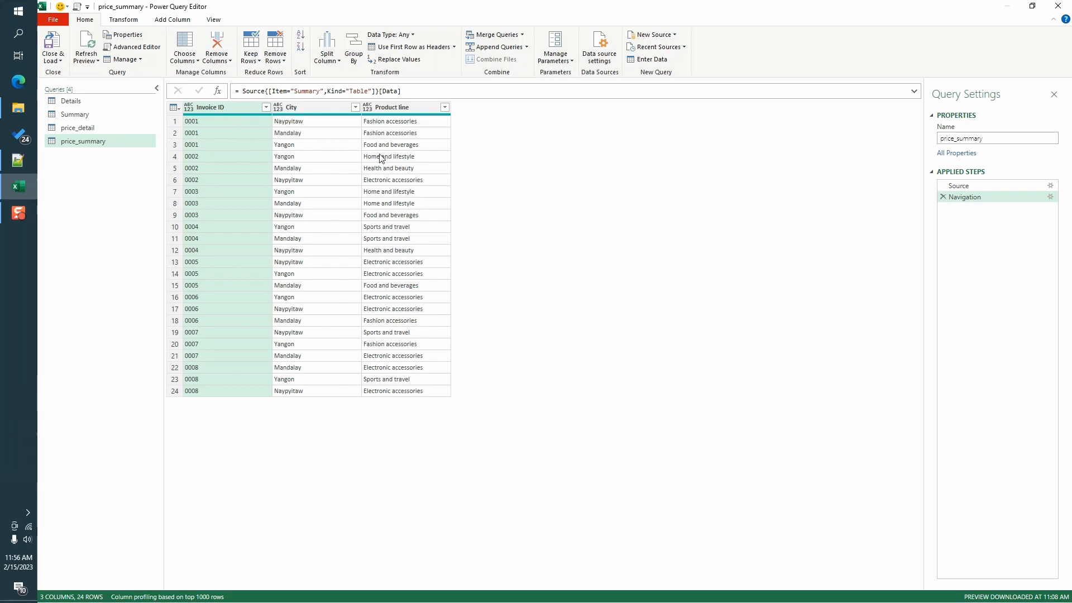
Start a merge as a new query with price_summary as the first table and price_detail as the second
left_click(523, 37)
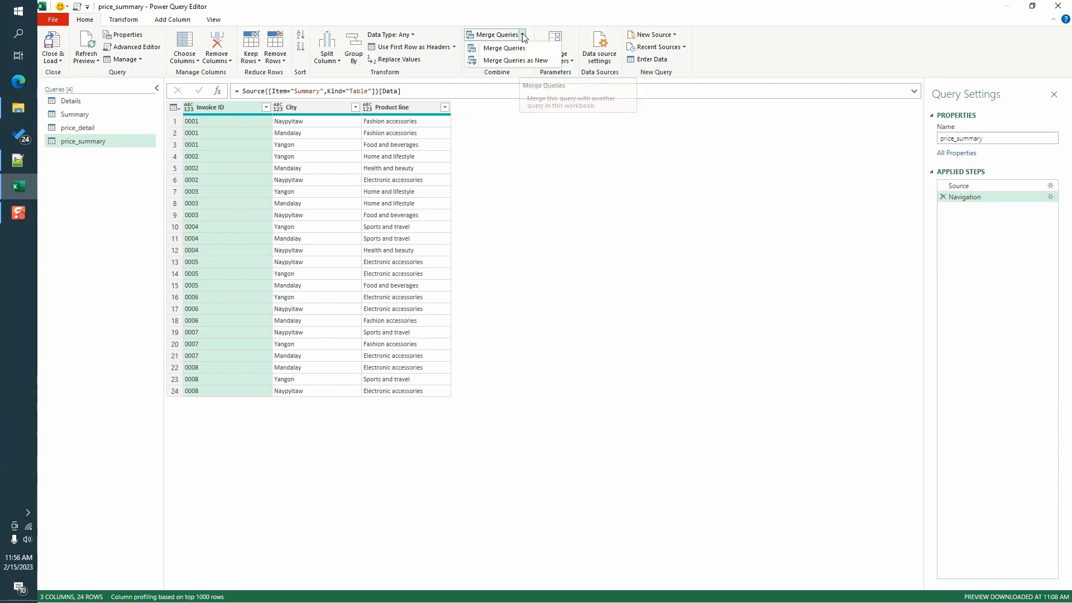
left_click(529, 63)
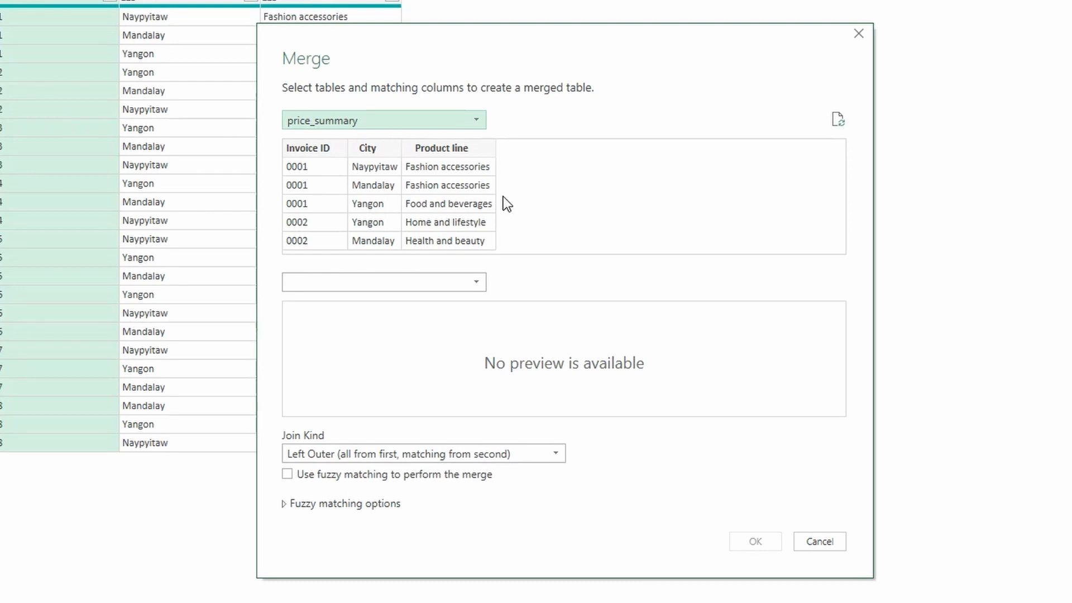
left_click(461, 282)
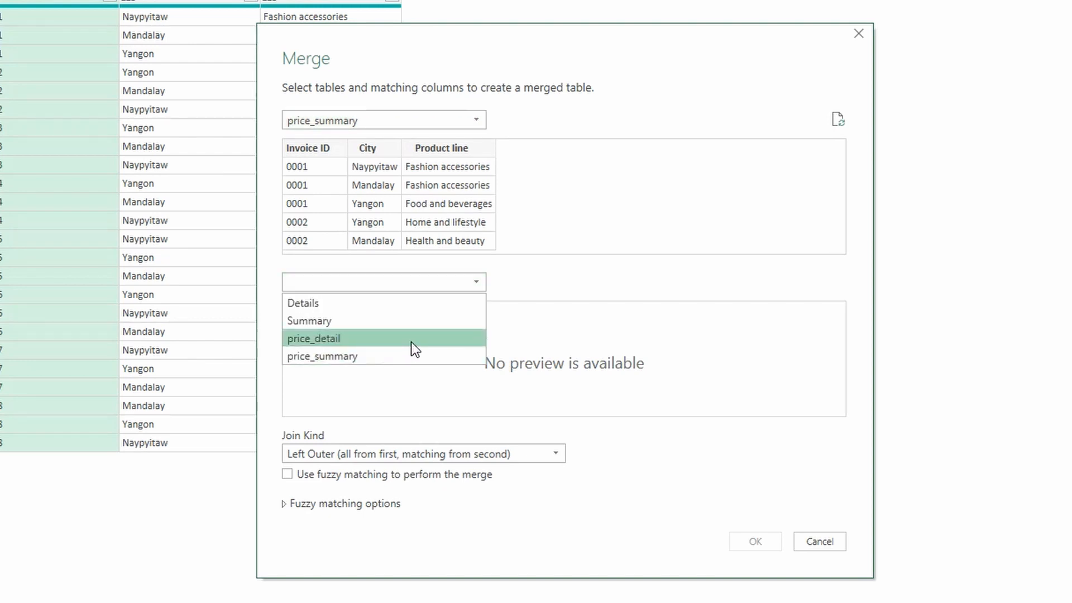
left_click(410, 342)
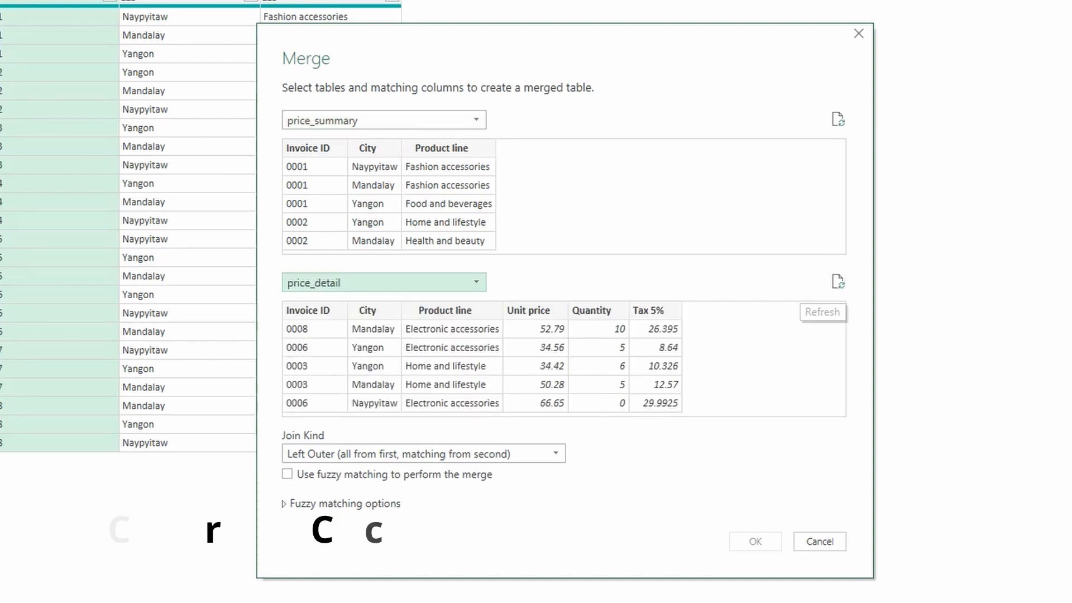
Match the two tables on both Invoice ID and City, in that order, and create the Left Outer merge
left_click(321, 149, "ctrl")
left_click(359, 149, "ctrl")
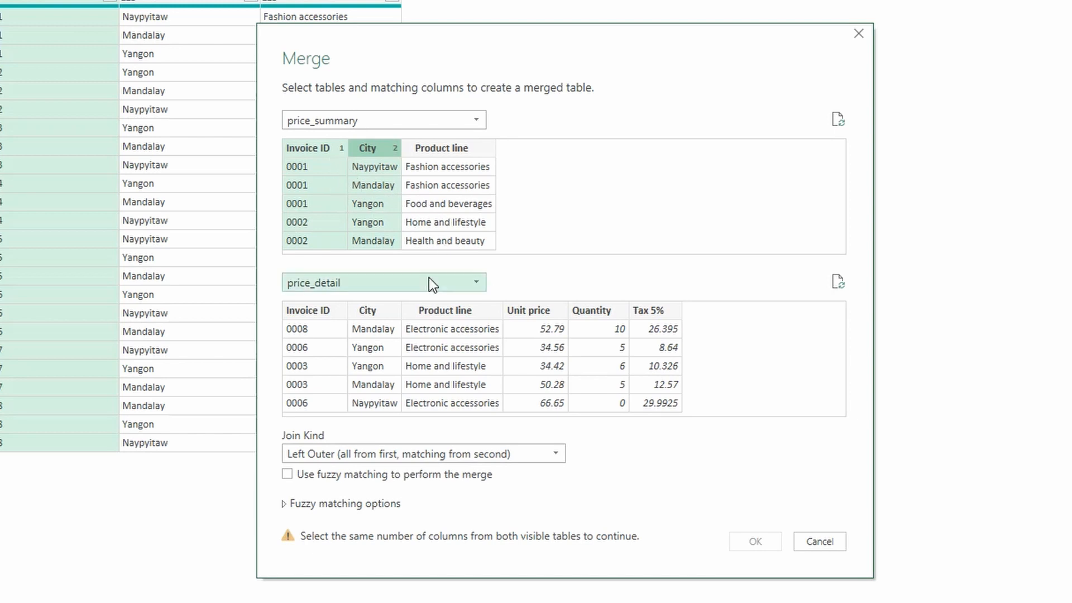
left_click(322, 310)
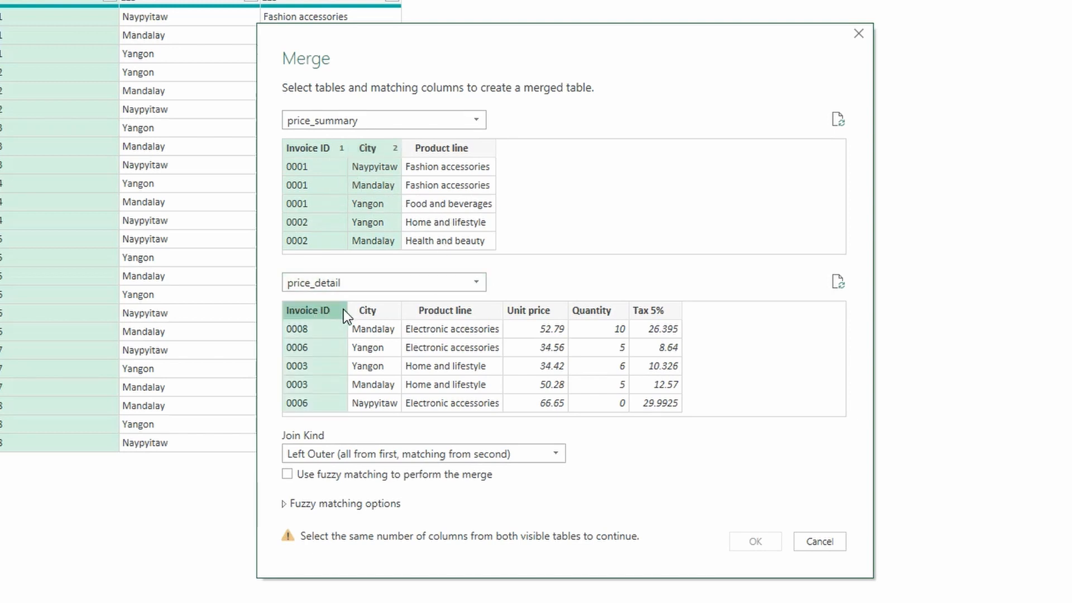
left_click(384, 313, "ctrl")
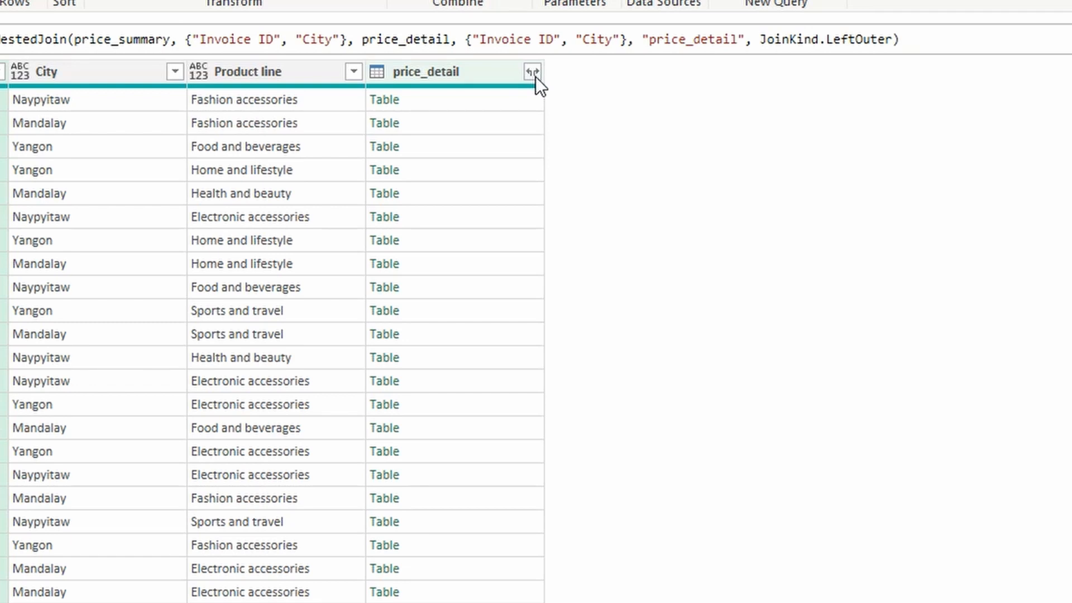
Expand the merged price_detail column to include only Unit price, Quantity and Tax 5%, without the original column name prefix
left_click(532, 72)
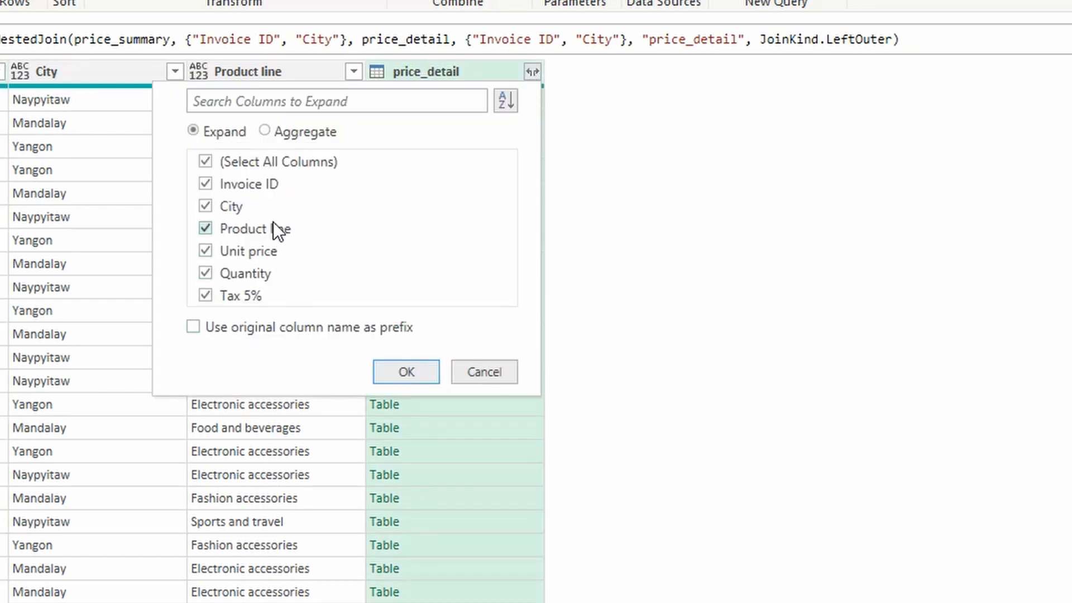
left_click(263, 159)
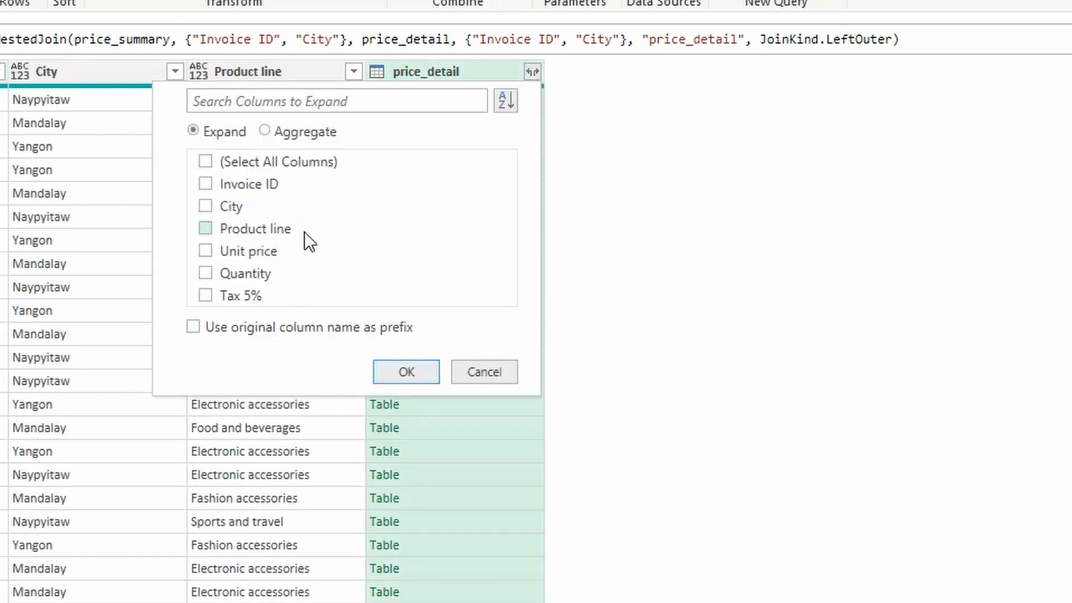
left_click(254, 250)
left_click(245, 269)
left_click(242, 293)
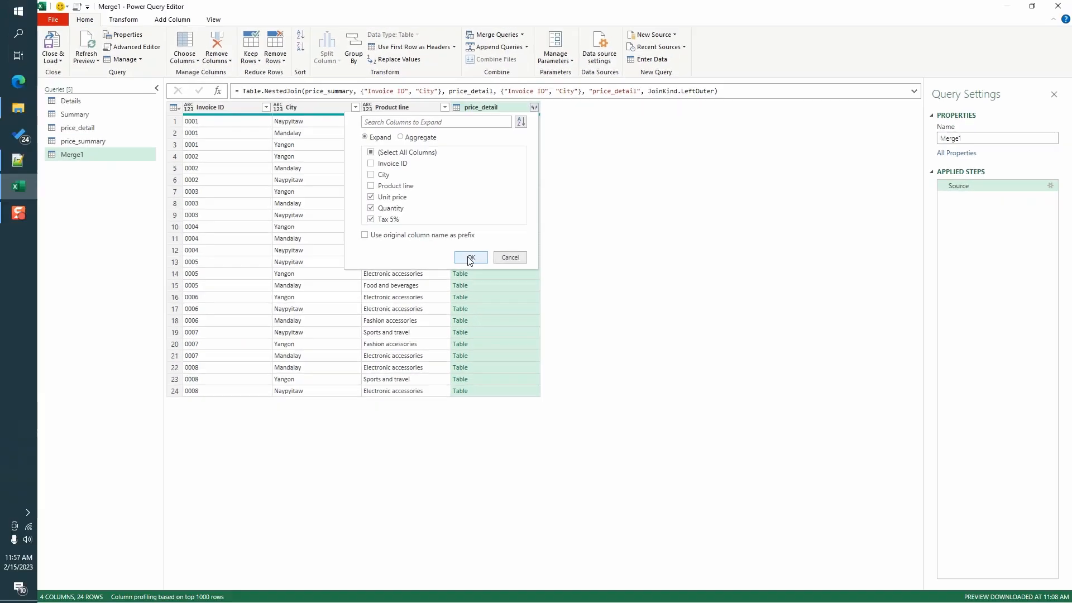
left_click(470, 257)
left_click(524, 121)
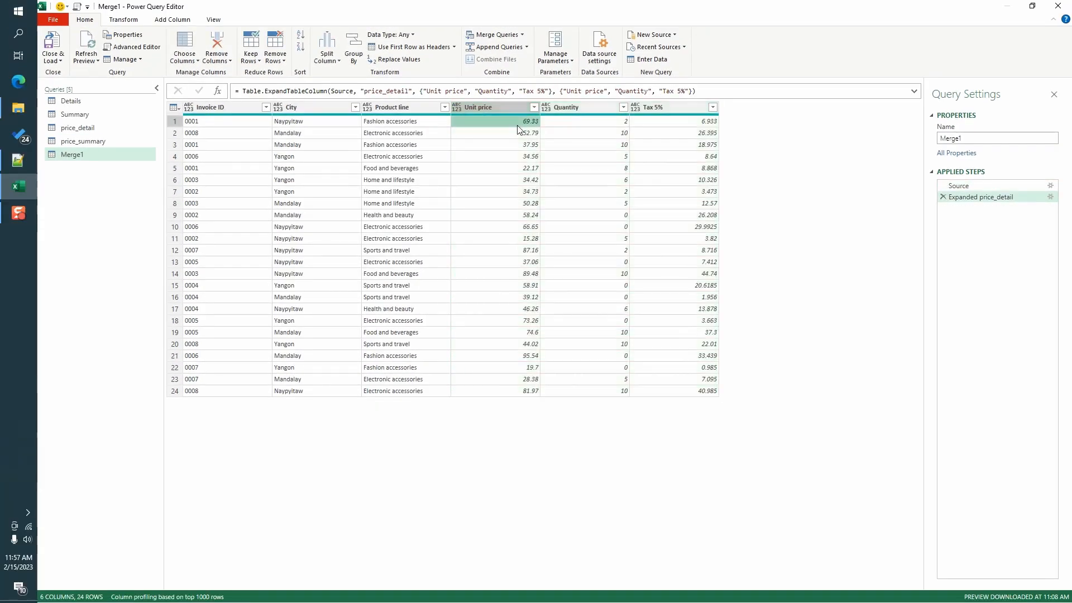